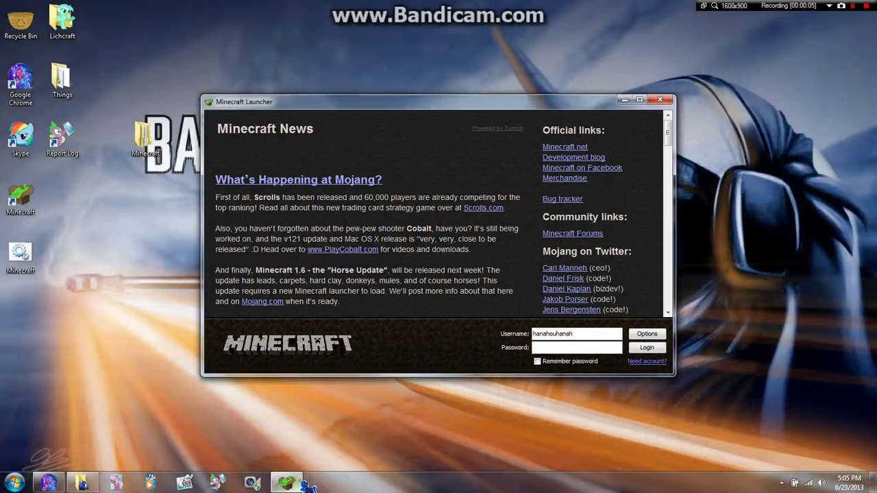
- Check the desktop Minecraft shortcut's properties, then close them
mouse_move(300, 480)
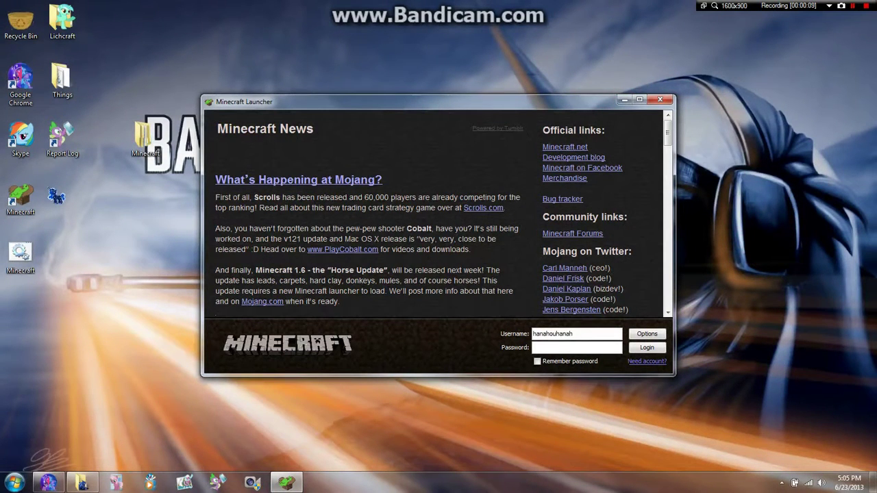
right_click(26, 200)
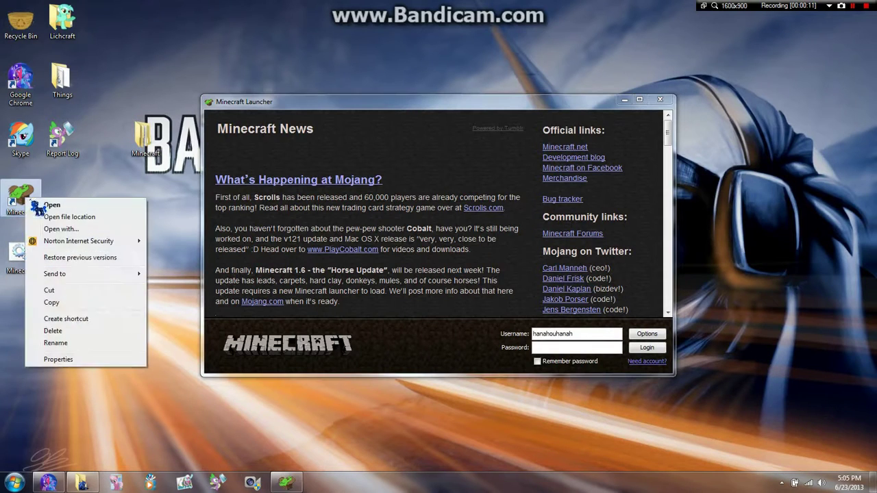
click(84, 359)
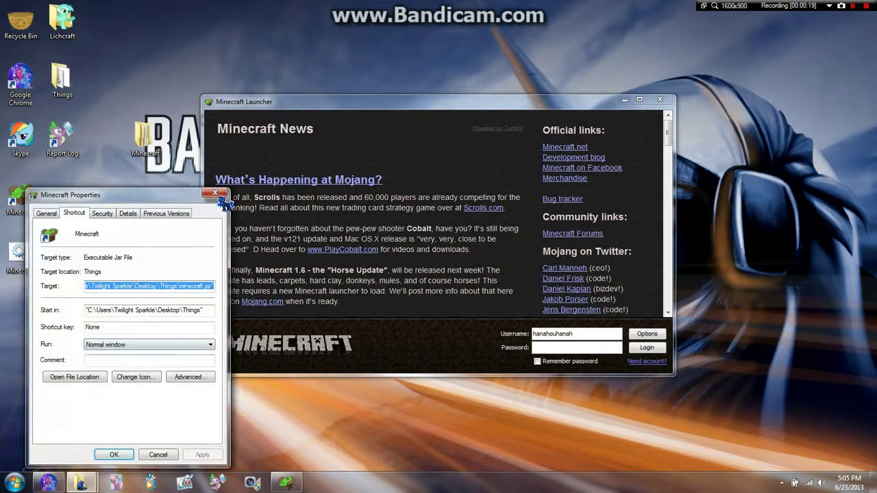
click(215, 193)
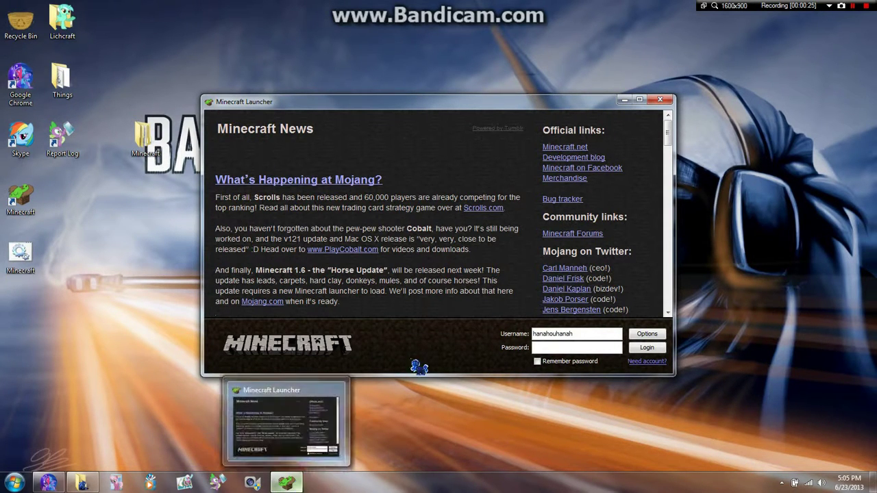
- Close the launcher and download minecraft.jar for Linux/Other from minecraft.net, keeping the file
click(662, 101)
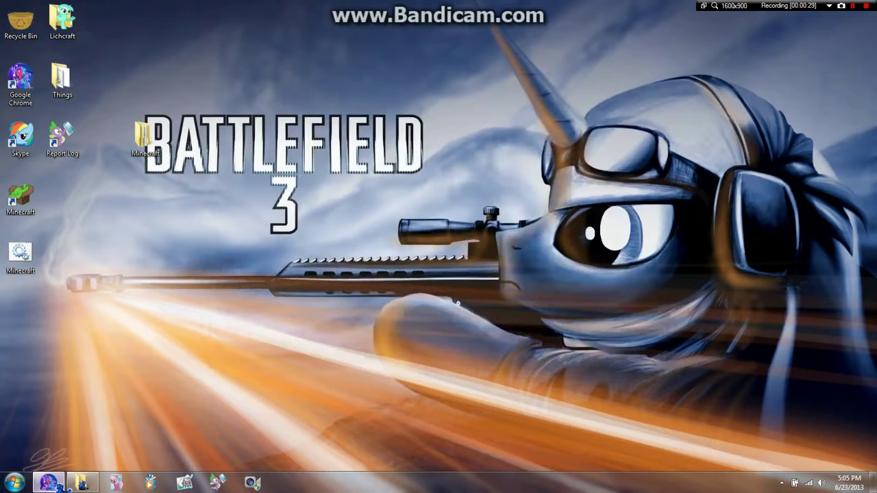
click(51, 483)
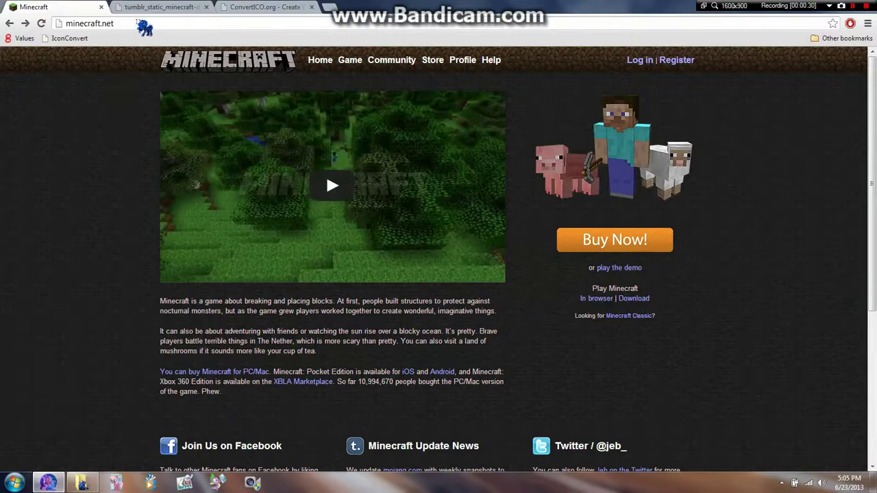
click(632, 298)
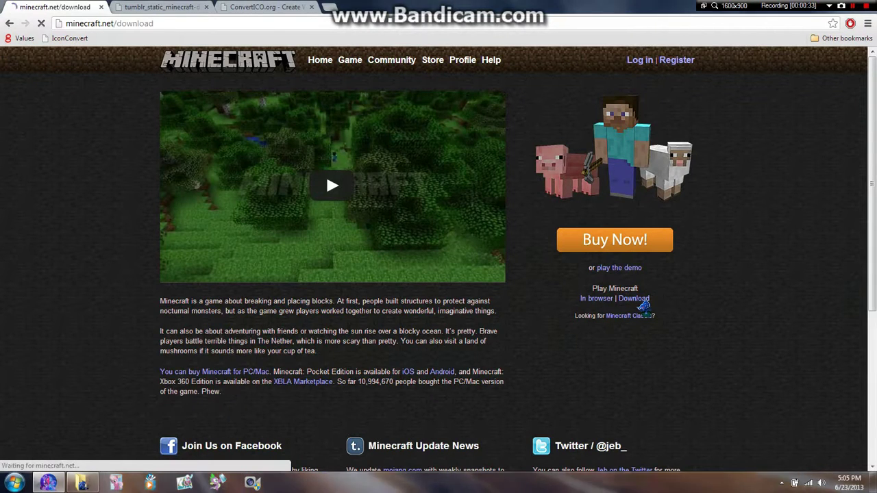
click(177, 216)
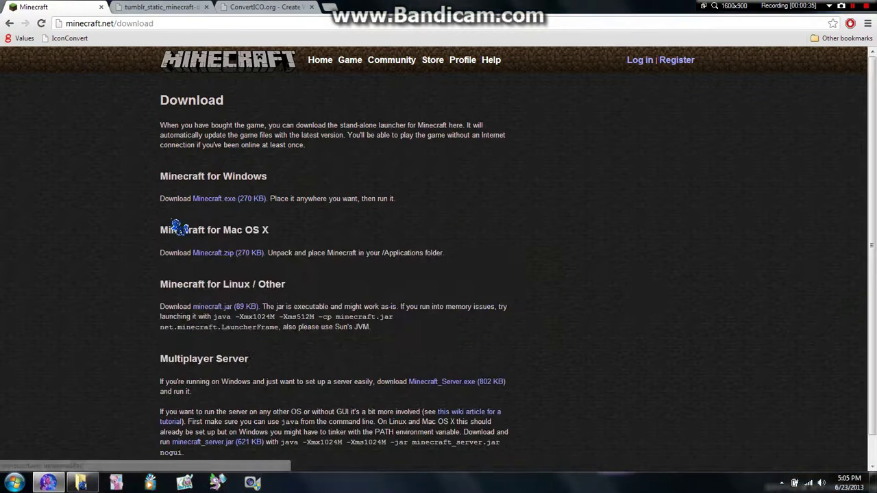
click(239, 310)
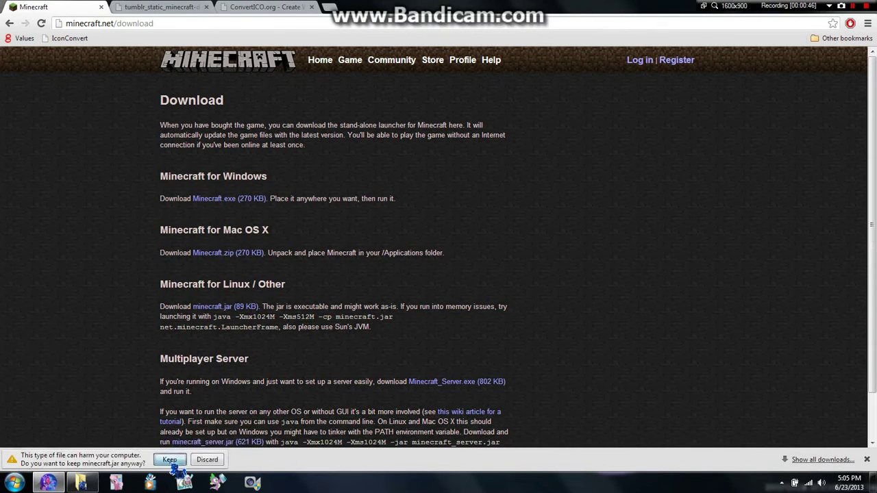
click(170, 461)
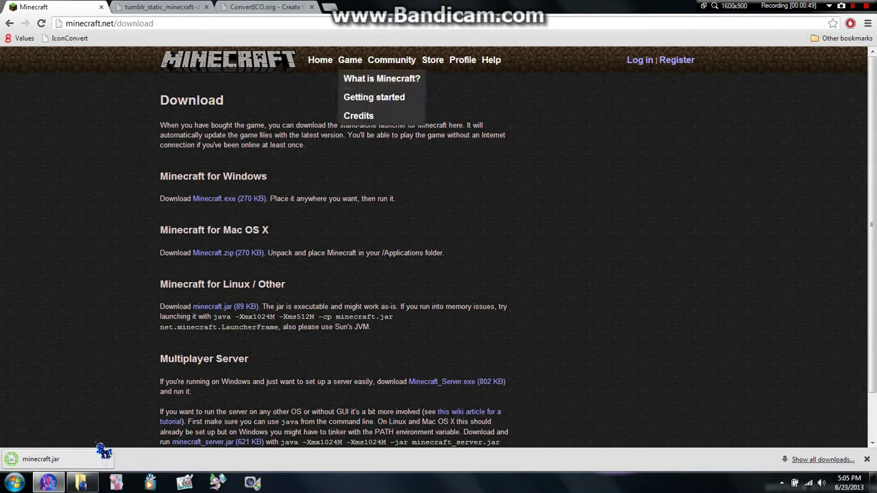
click(90, 485)
- Move the downloaded minecraft.jar into the Minecraft folder and launch 7-Zip File Manager
drag(89, 485, 464, 209)
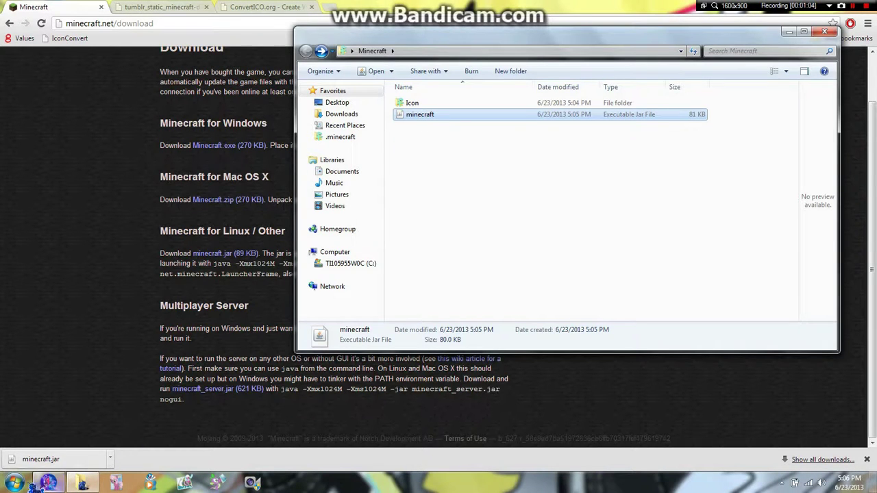
click(15, 482)
click(65, 350)
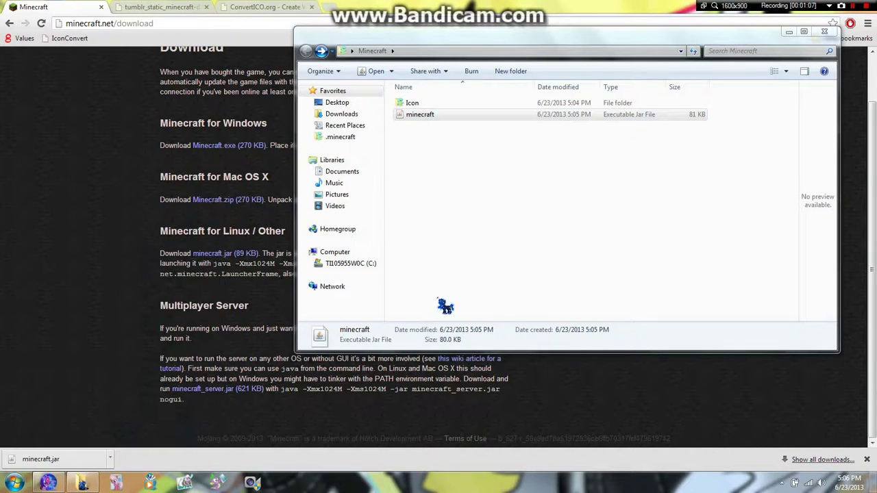
- Point 7-Zip at the Minecraft folder path and select minecraft.jar
click(507, 51)
key(ctrl+c)
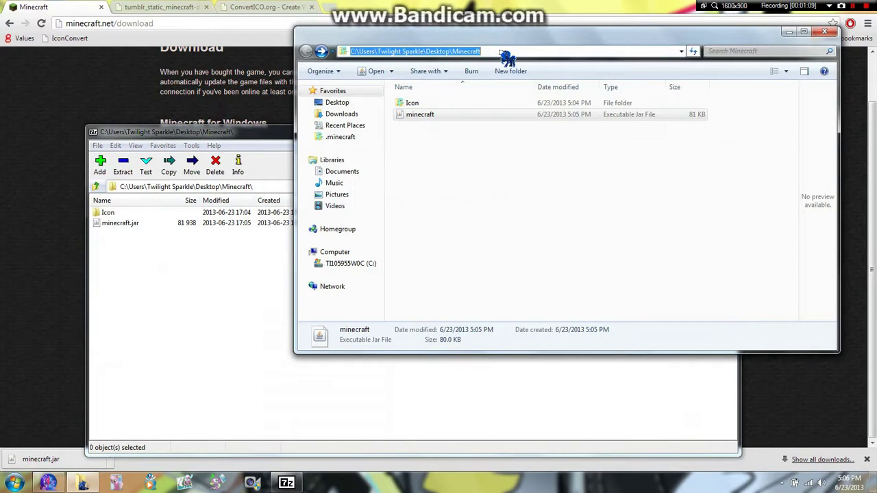
click(267, 187)
key(ctrl+v)
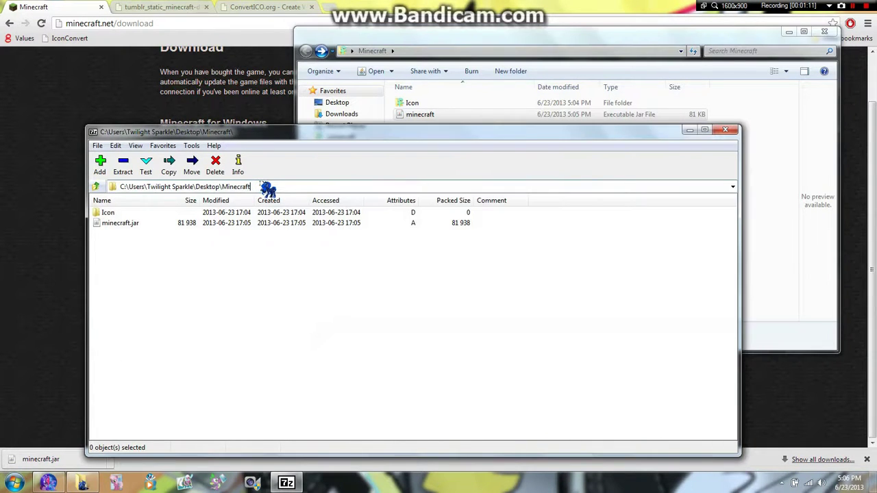
click(130, 222)
- Open minecraft.jar as an archive and browse into net\minecraft
right_click(130, 220)
mouse_move(158, 228)
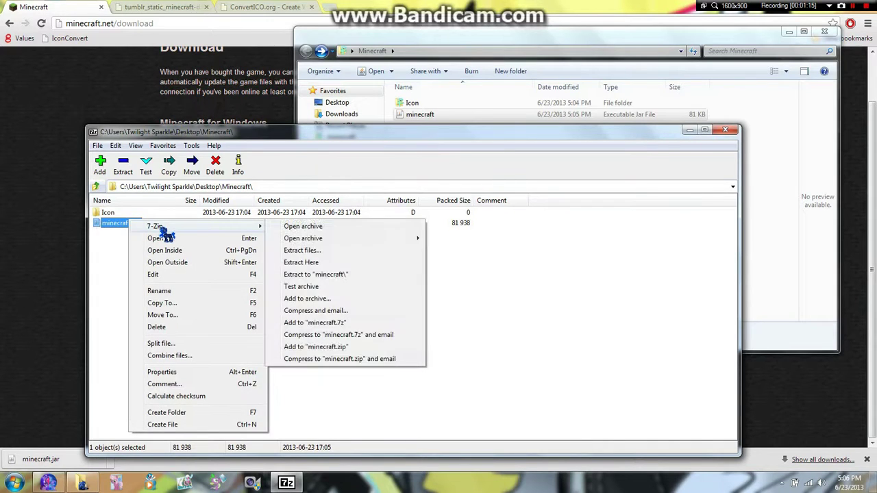
click(301, 228)
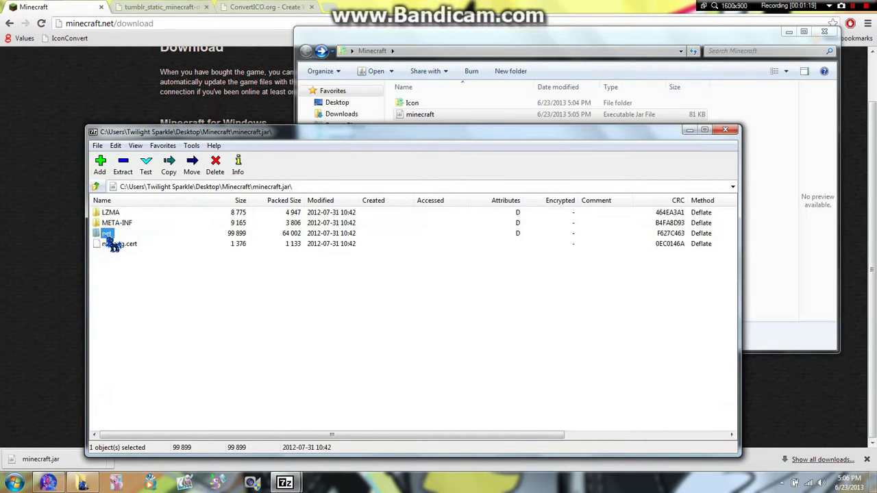
double_click(106, 233)
double_click(117, 213)
scroll(169, 261, down, 6)
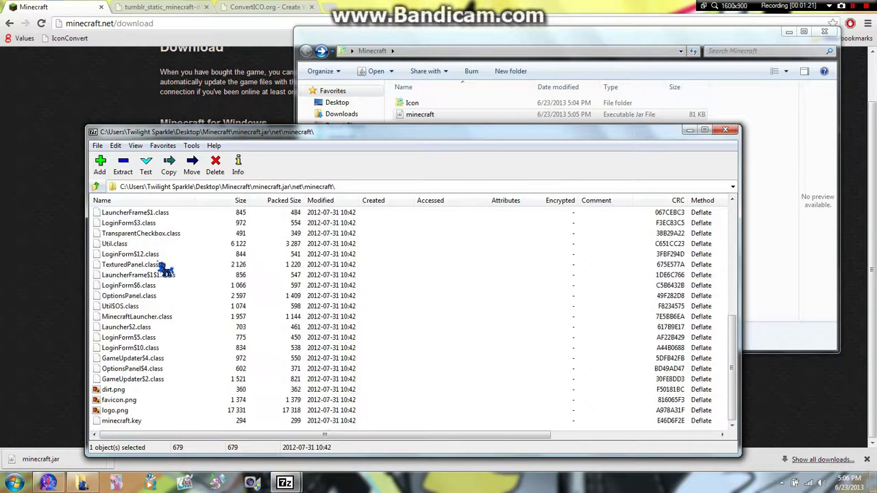
- Preview the existing favicon.png (1 374 bytes) in Photo Viewer, then close it
double_click(120, 400)
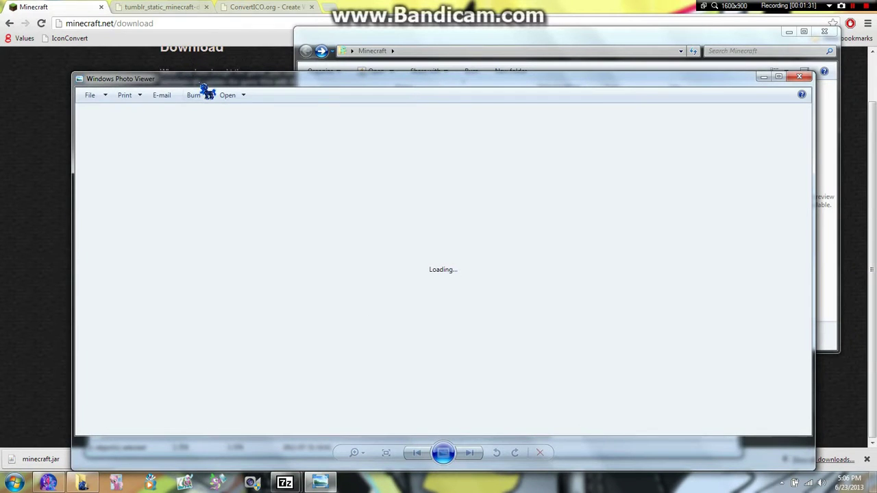
drag(206, 92, 211, 73)
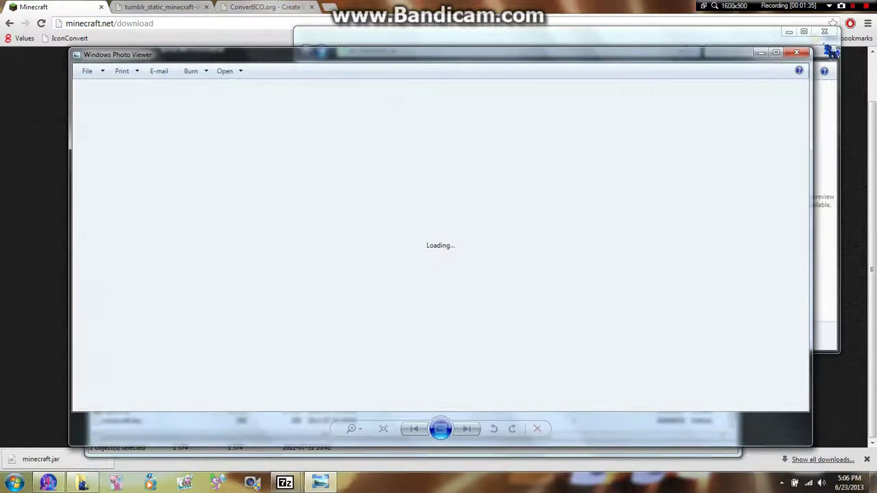
click(796, 53)
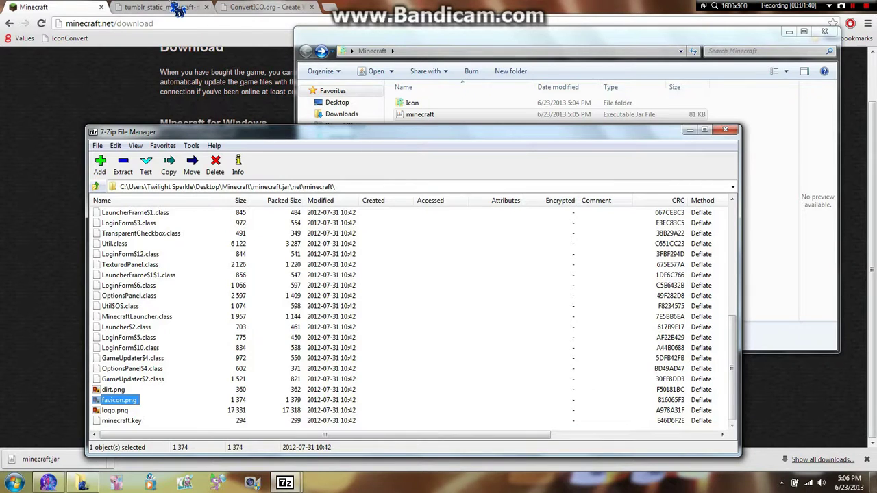
- Save the diamond image from the tumblr tab as favicon.png
click(177, 8)
right_click(183, 162)
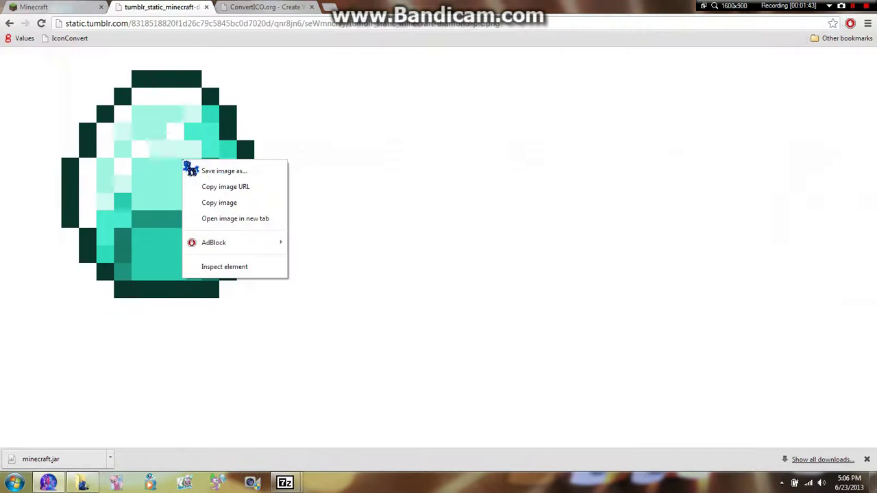
click(219, 171)
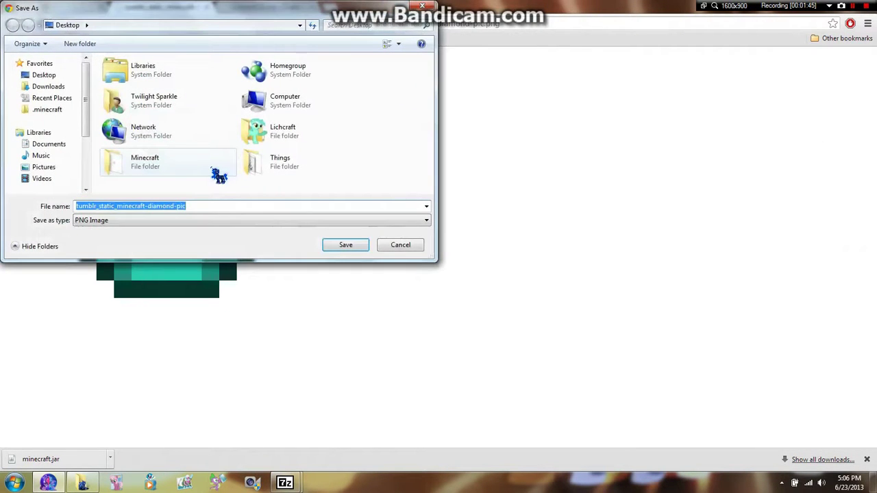
text(favo)
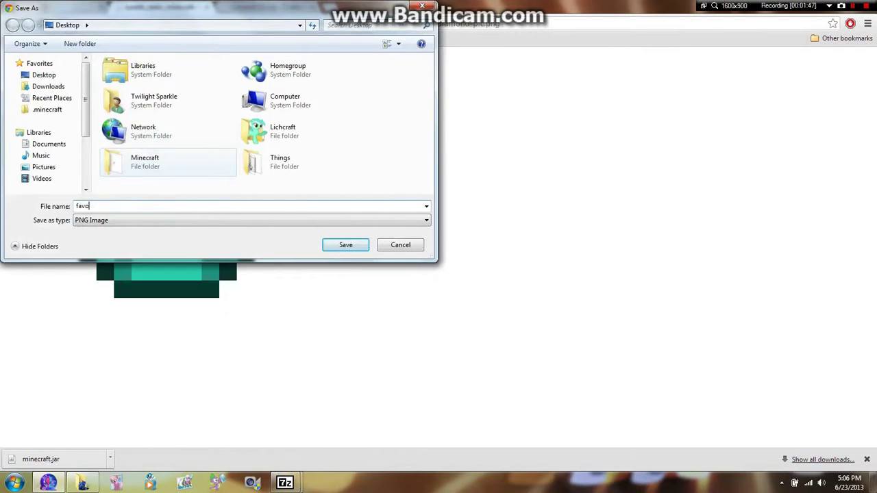
key(BackSpace)
text(icon)
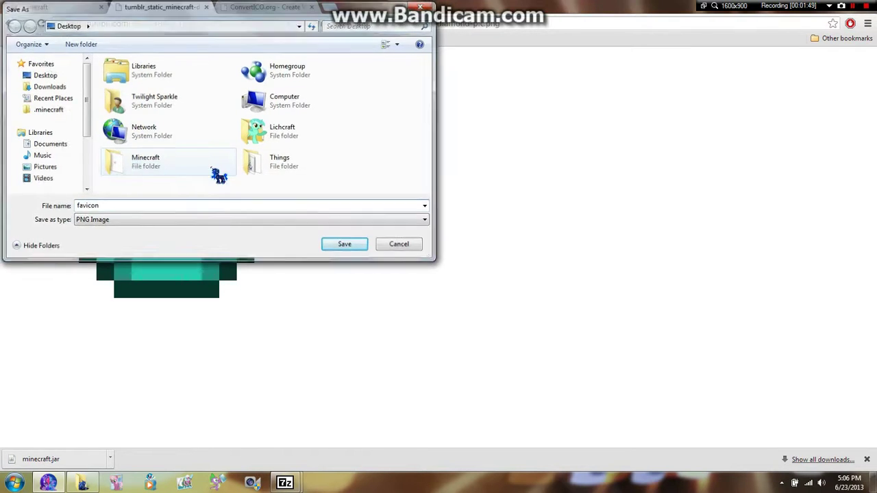
key(Return)
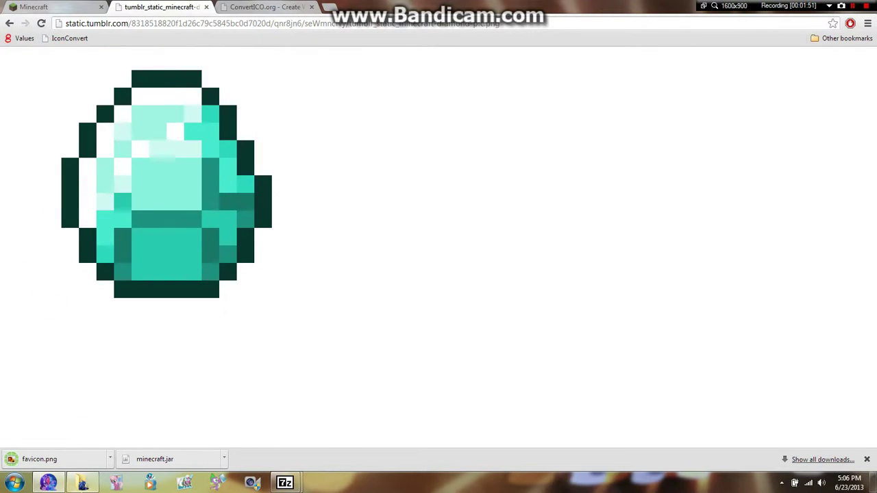
- Put favicon.png in the Minecraft folder and drag it into the jar's net/minecraft folder
click(77, 486)
drag(51, 466, 482, 250)
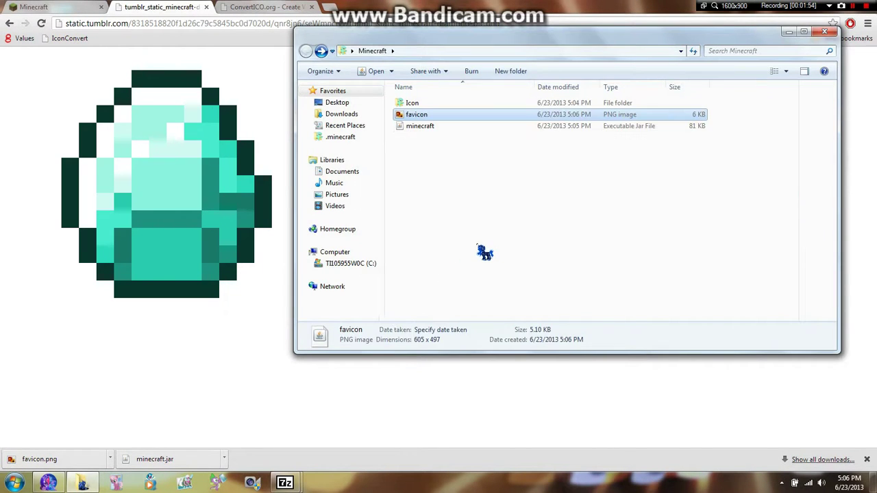
click(441, 147)
mouse_move(286, 484)
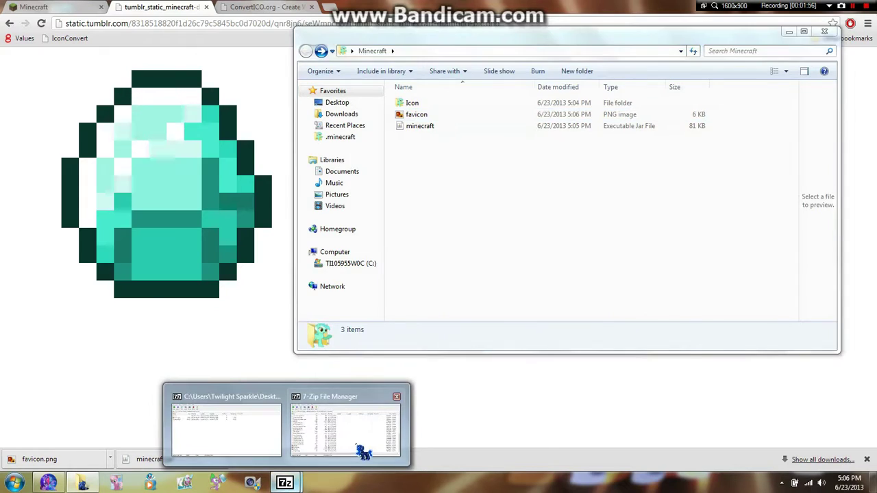
mouse_move(365, 450)
drag(364, 452, 200, 401)
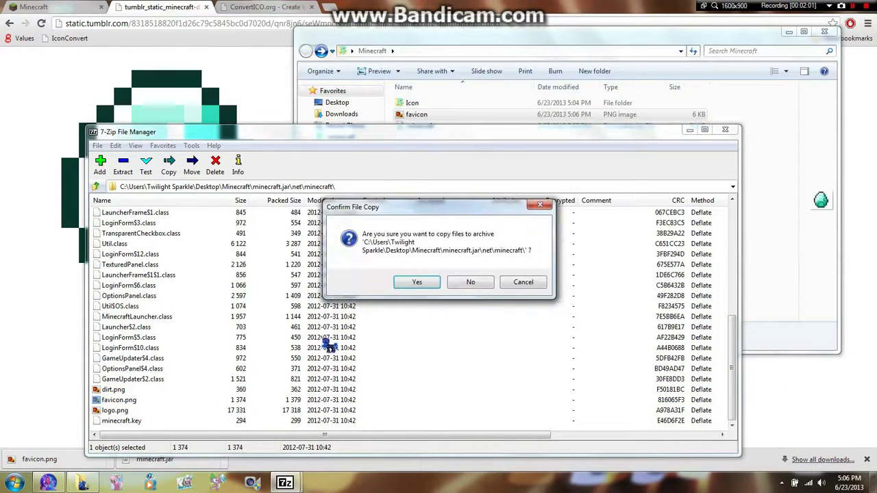
- Confirm copying the diamond favicon.png into minecraft.jar, then close 7-Zip
click(414, 285)
click(179, 260)
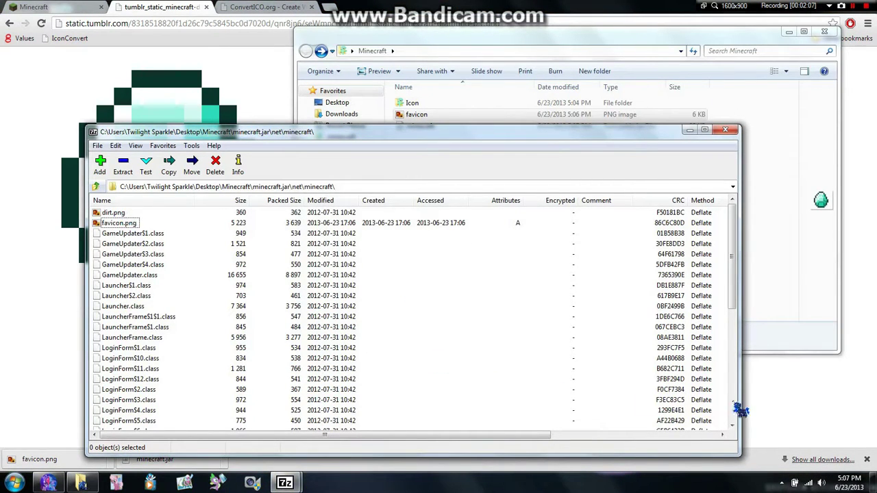
scroll(333, 359, down, 5)
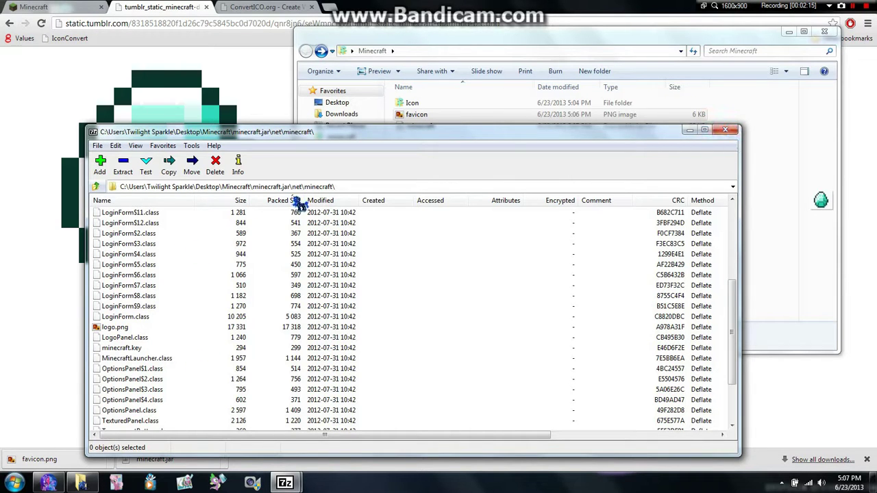
drag(168, 137, 276, 146)
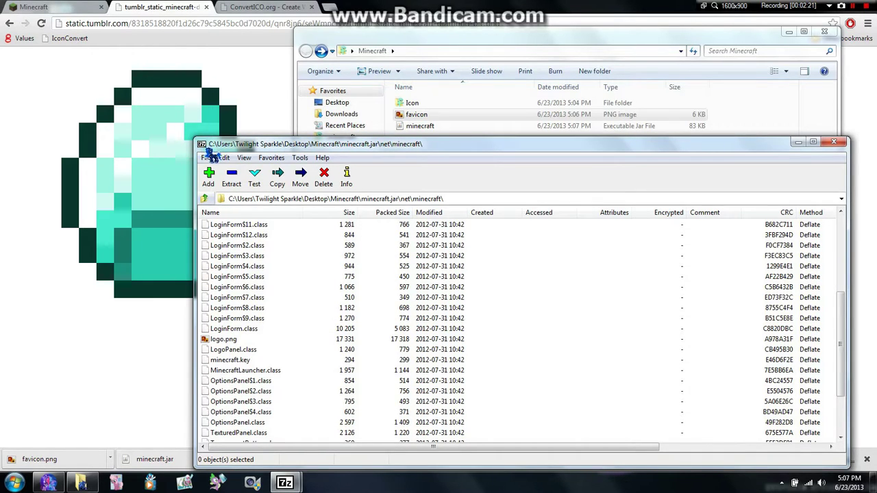
click(839, 143)
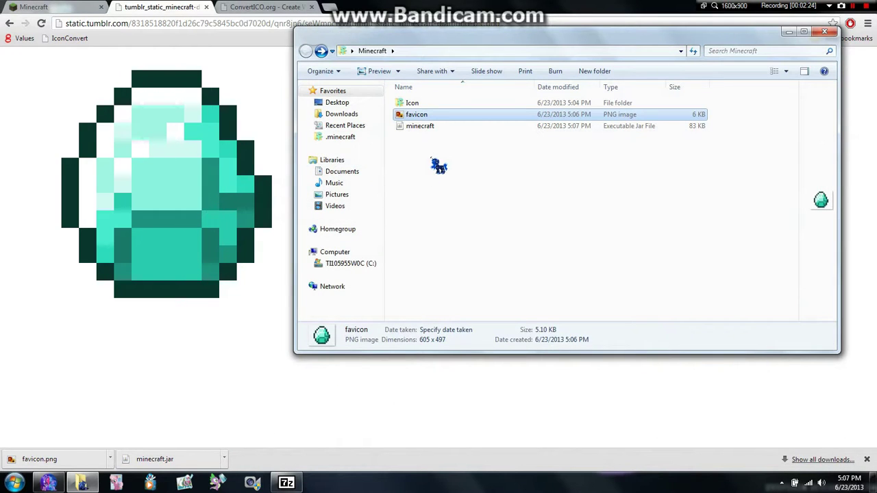
click(420, 128)
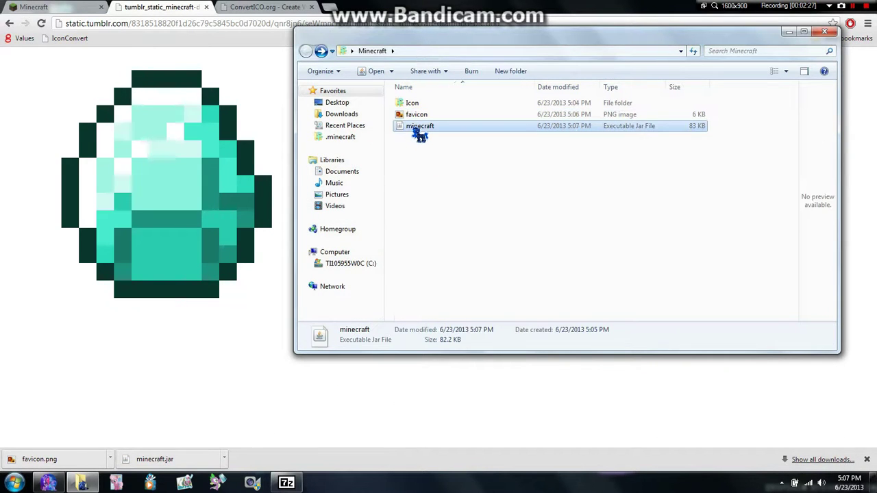
click(286, 483)
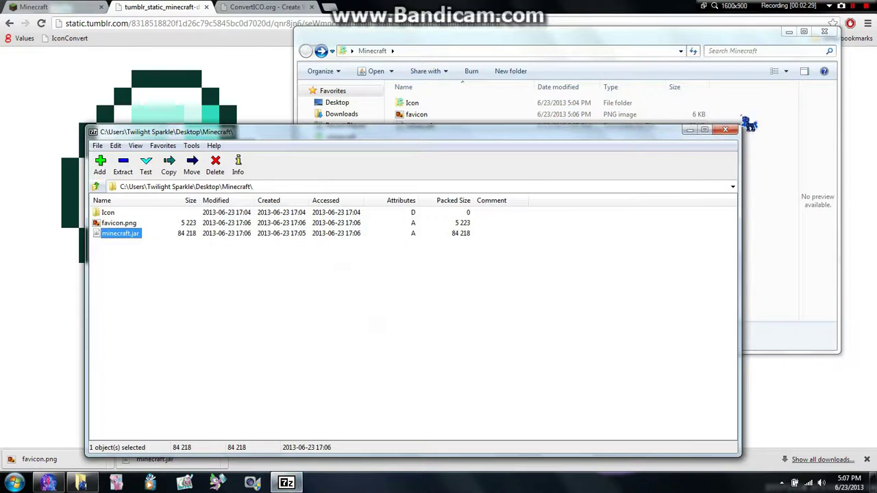
click(730, 133)
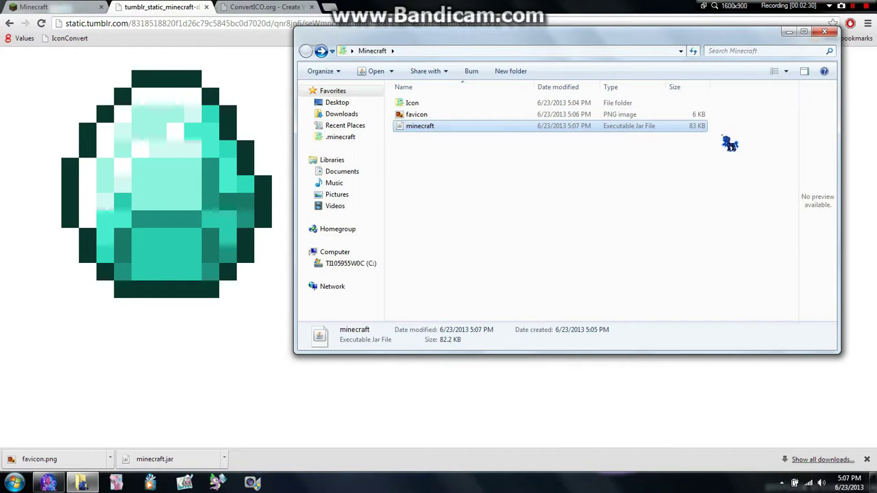
right_click(415, 134)
click(455, 293)
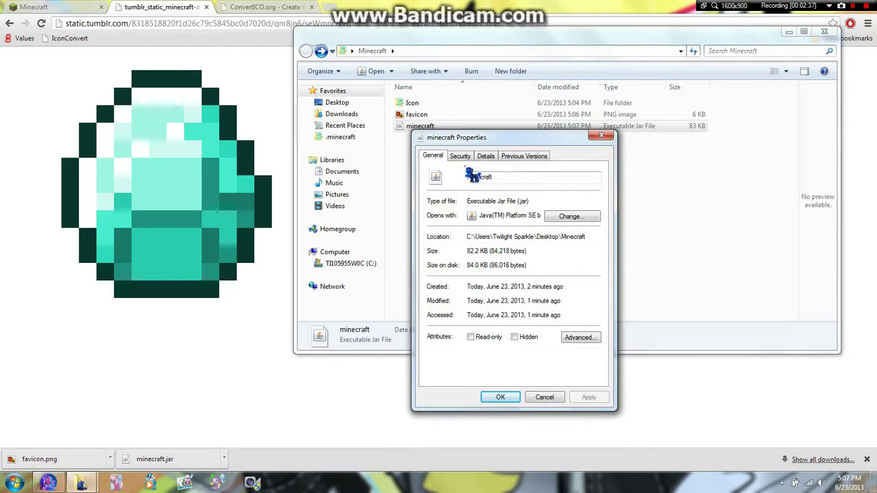
click(601, 135)
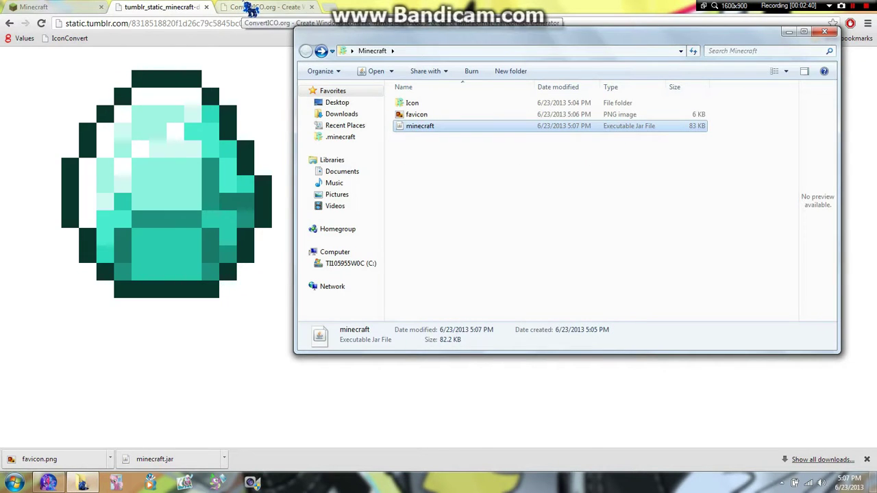
click(250, 8)
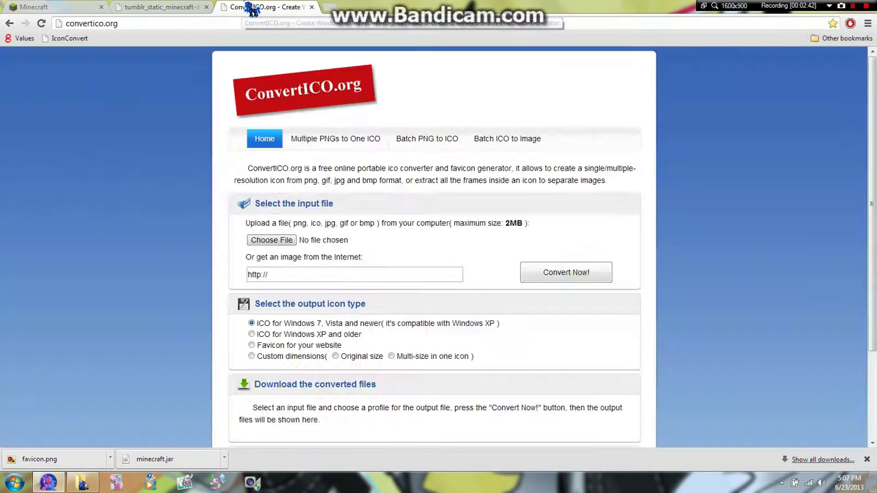
- Upload favicon.png to ConvertICO.org and convert it into an icon
click(289, 244)
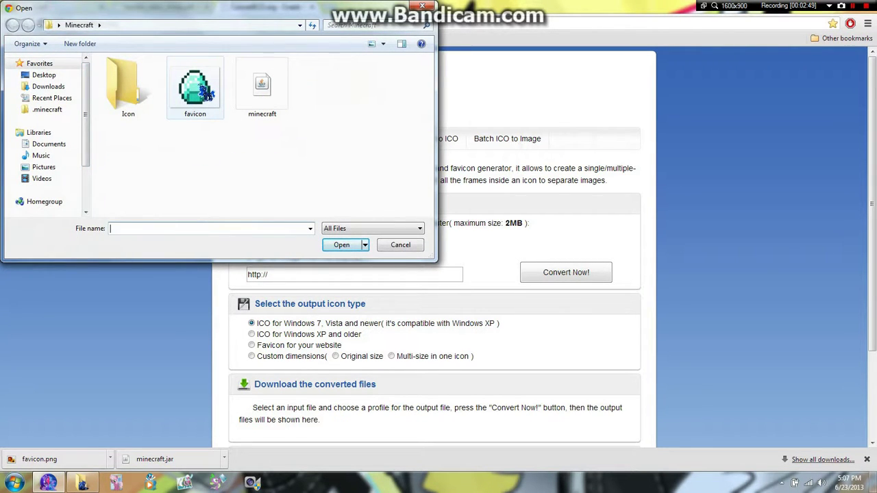
click(195, 89)
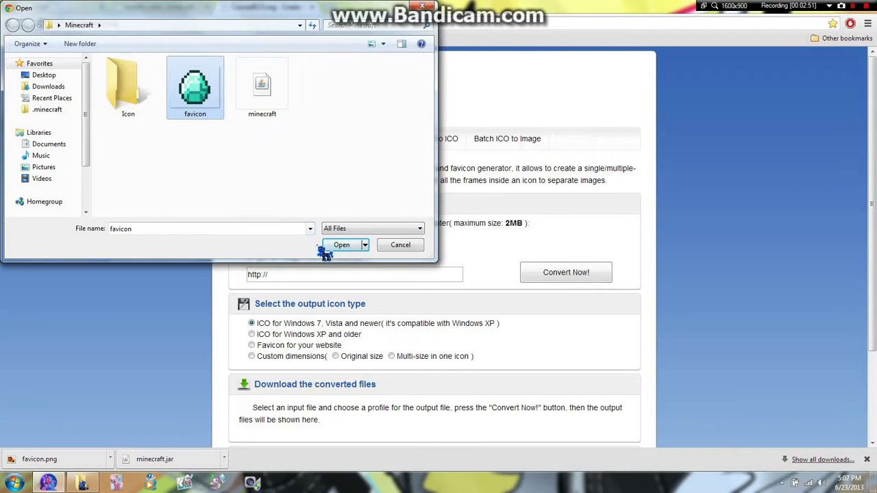
click(341, 247)
click(552, 272)
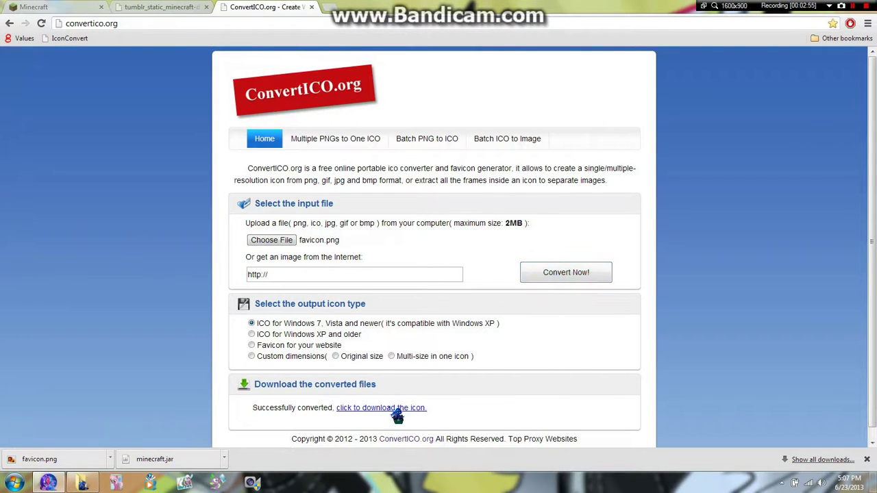
- Download favicon_256px.ico and move it into the Minecraft Icon folder
click(395, 409)
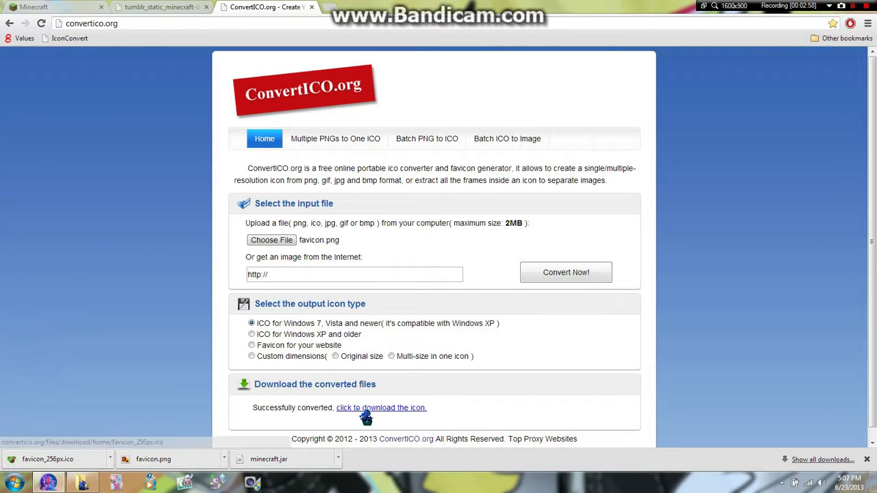
click(365, 411)
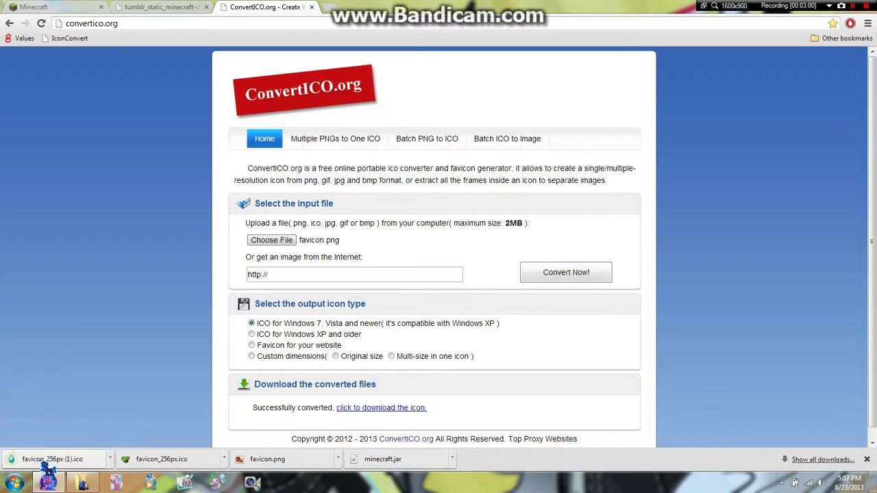
drag(48, 459, 411, 107)
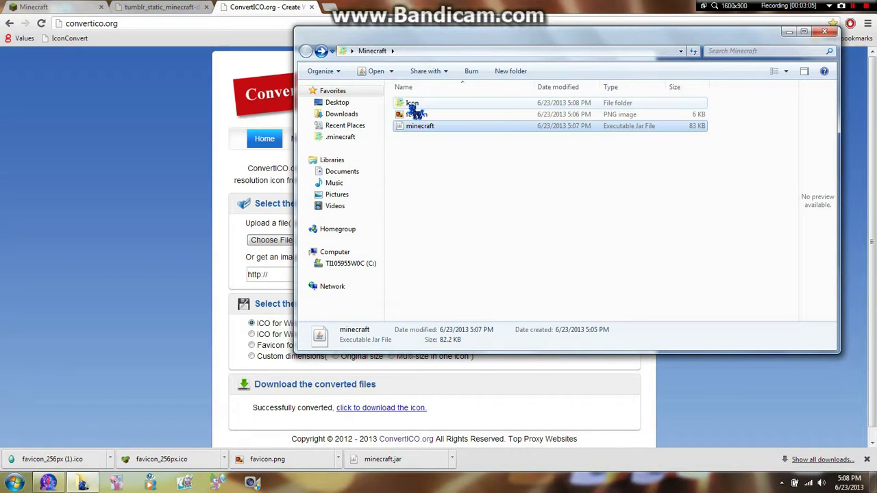
- Rename the icon in the Icon folder to DiamondICon, then return to the Minecraft folder
double_click(412, 104)
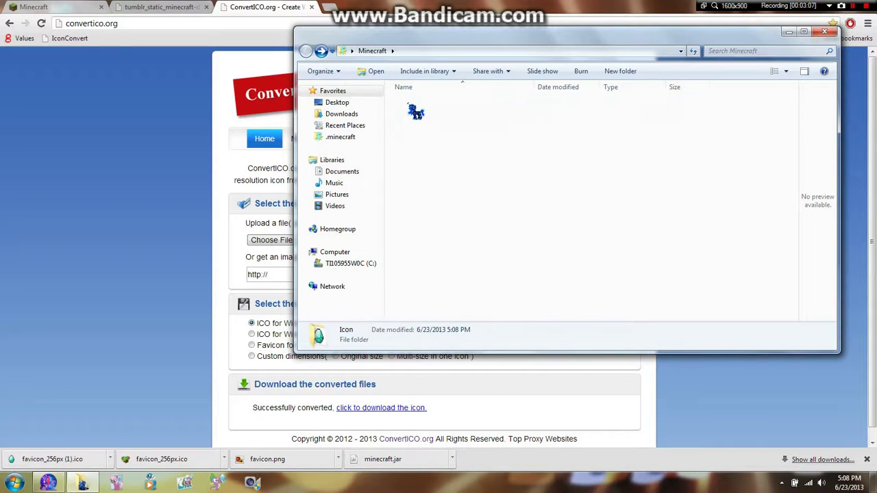
click(422, 113)
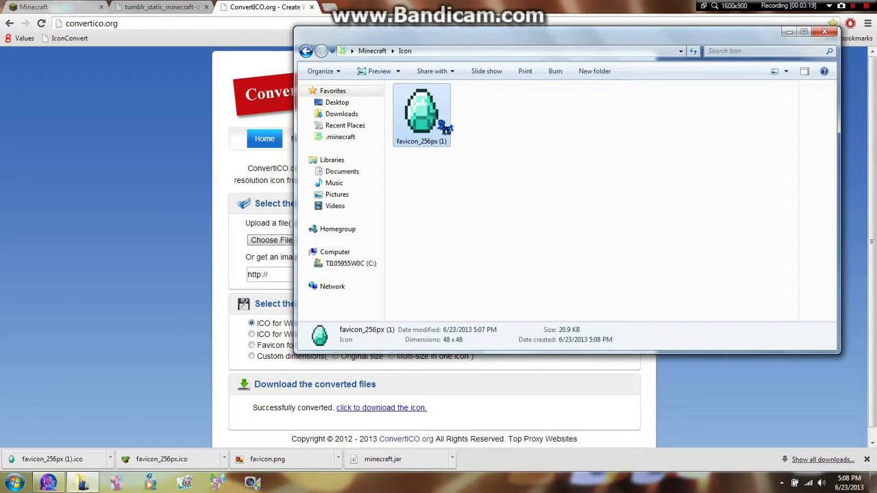
right_click(430, 126)
click(472, 299)
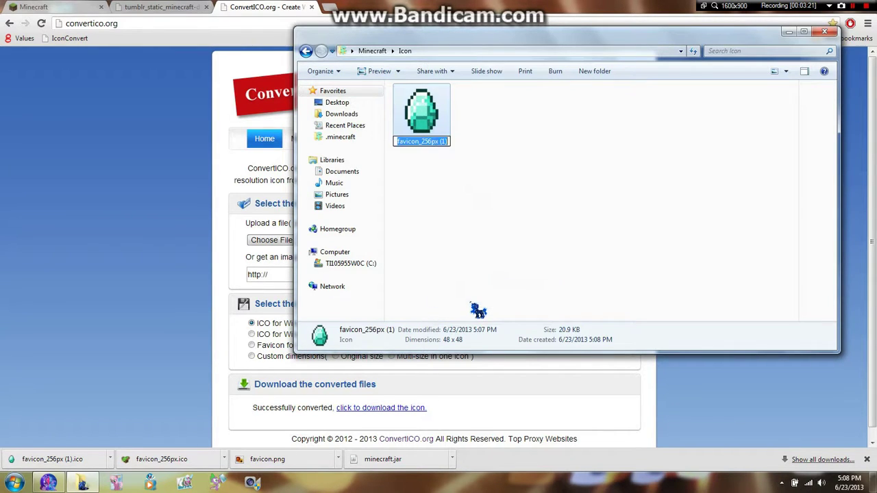
text(DiamondICon)
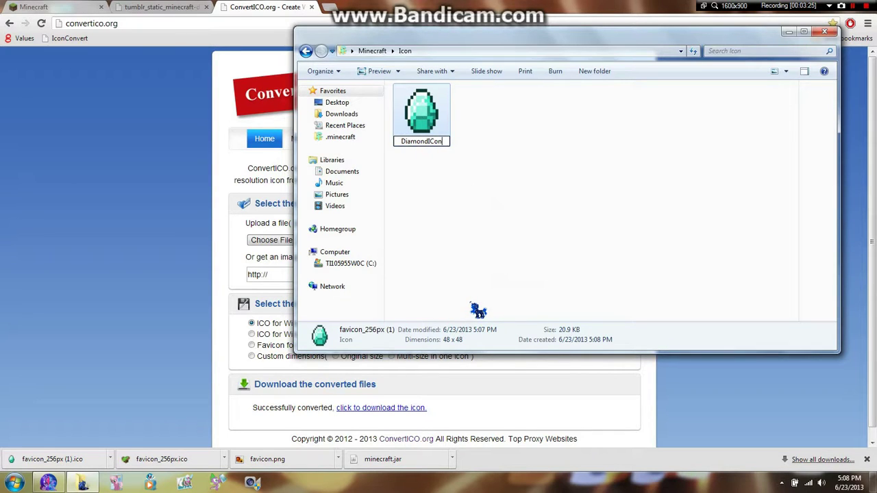
key(Return)
click(478, 310)
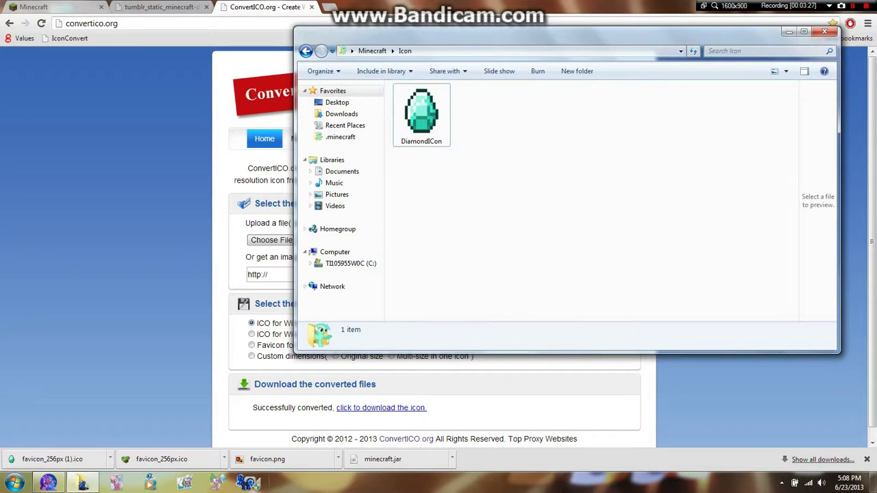
click(370, 50)
- Create a shortcut to the minecraft jar
right_click(419, 126)
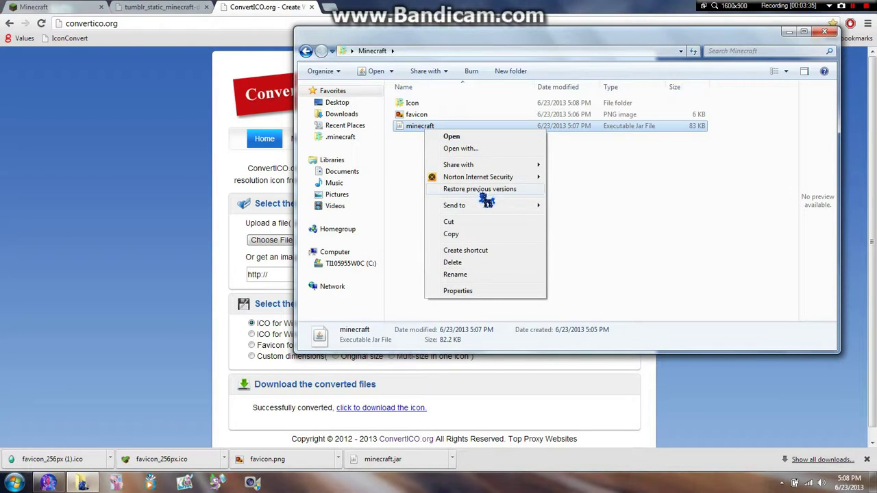
click(484, 251)
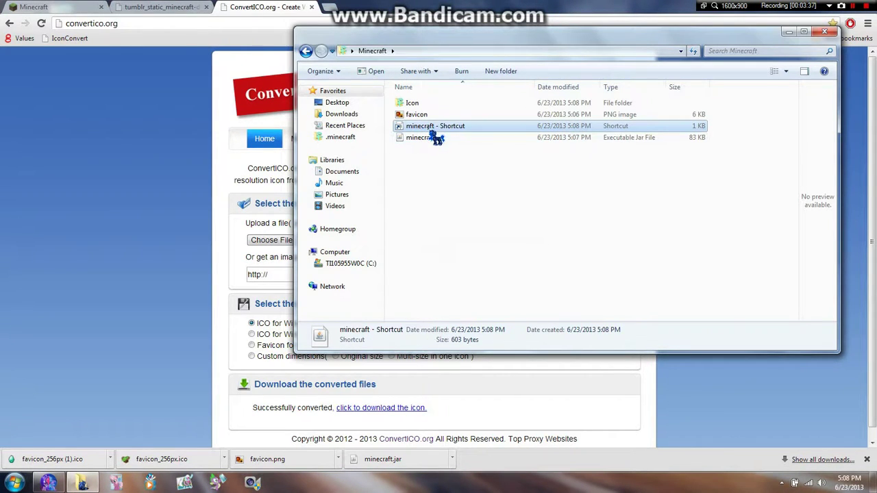
right_click(429, 129)
click(473, 293)
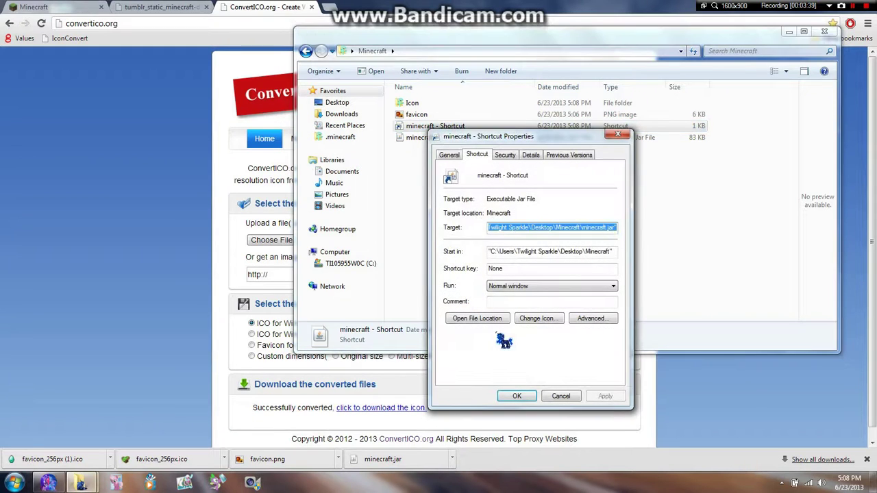
- Set the shortcut's icon to Desktop\Minecraft\Icon\DiamondICon and apply it
click(540, 320)
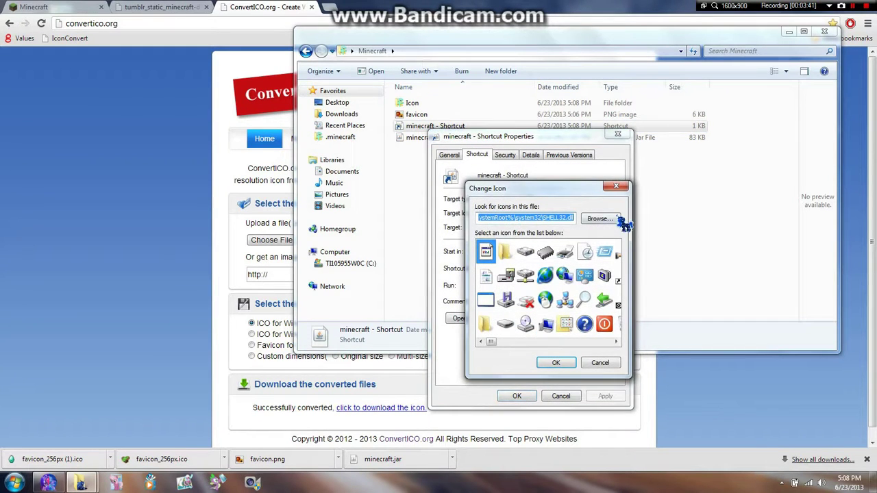
click(616, 219)
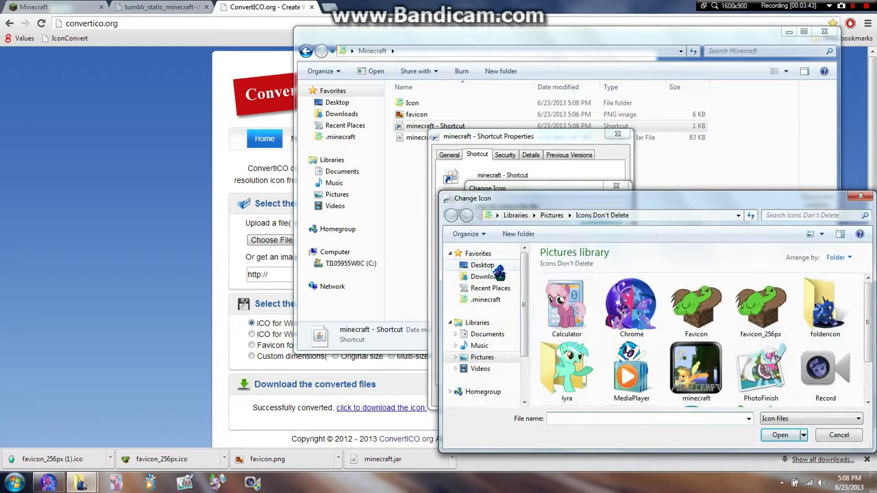
click(492, 267)
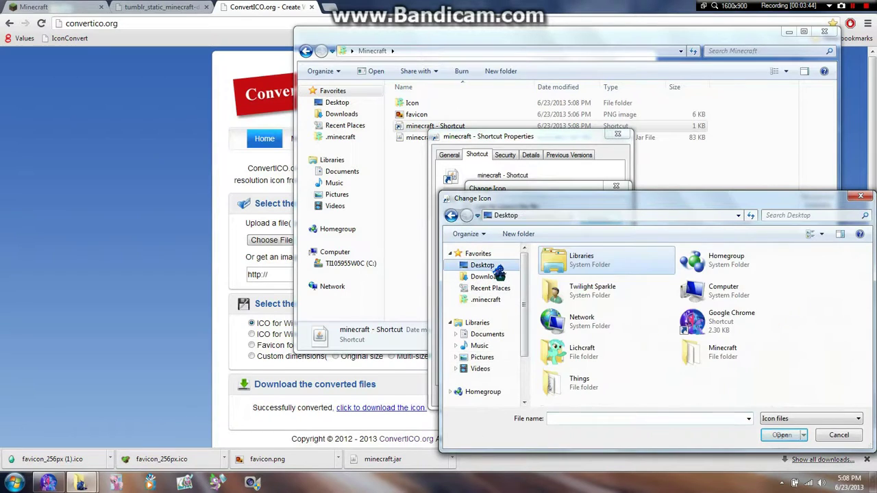
double_click(693, 351)
double_click(582, 281)
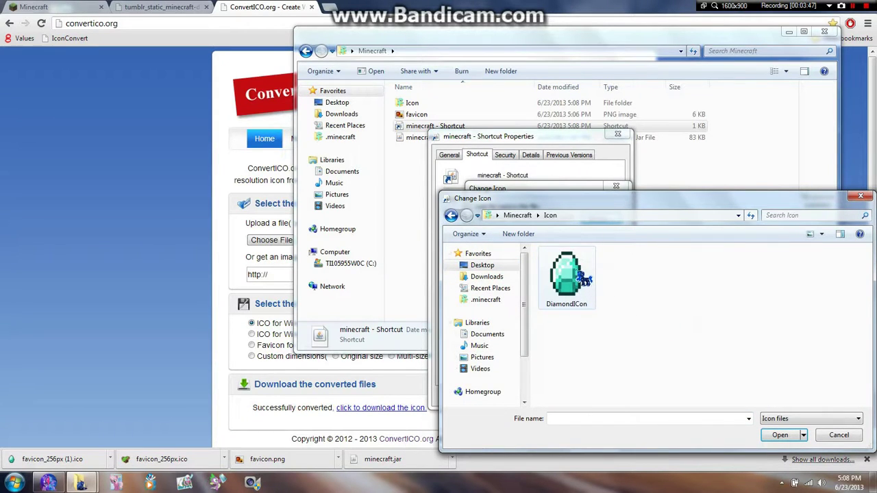
click(578, 263)
click(781, 438)
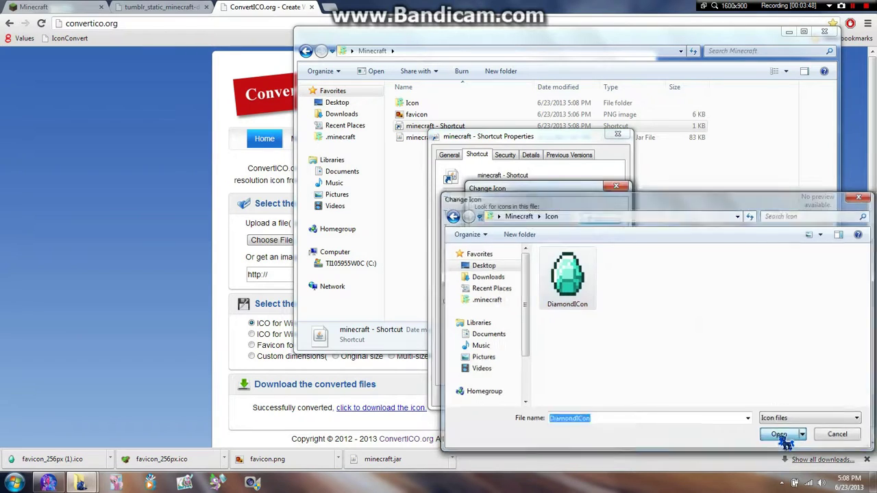
click(556, 362)
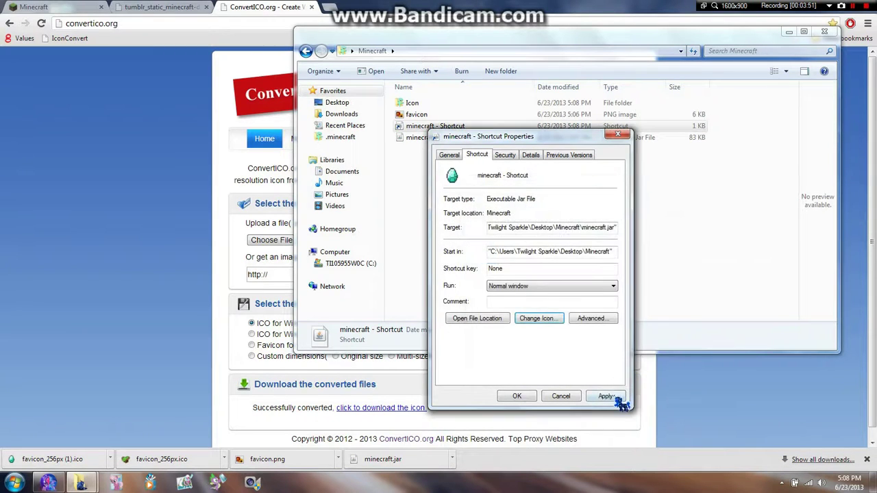
click(604, 395)
click(516, 395)
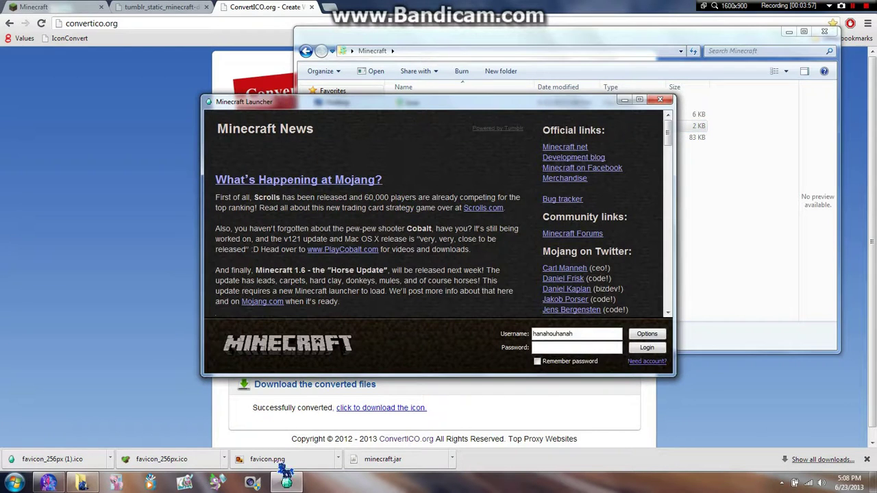
- Shrink the launcher and Chrome windows, then drag minecraft - Shortcut onto the desktop
mouse_move(295, 487)
drag(353, 106, 379, 179)
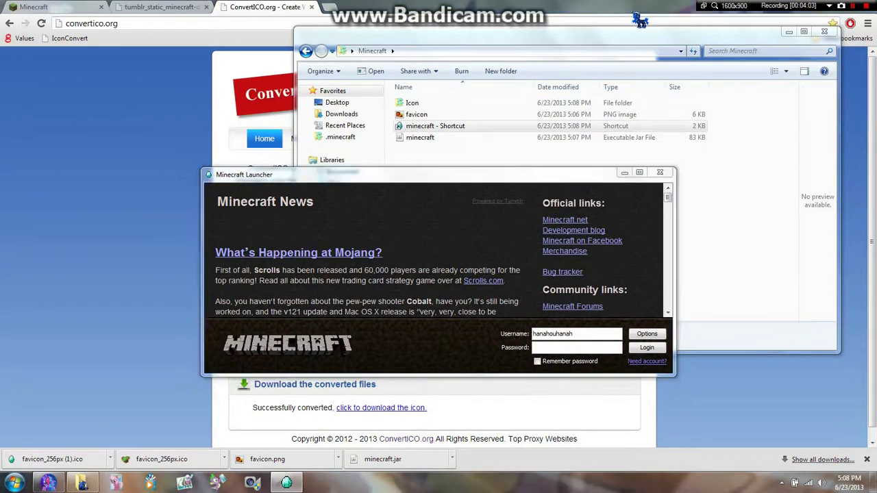
double_click(795, 8)
drag(411, 131, 199, 86)
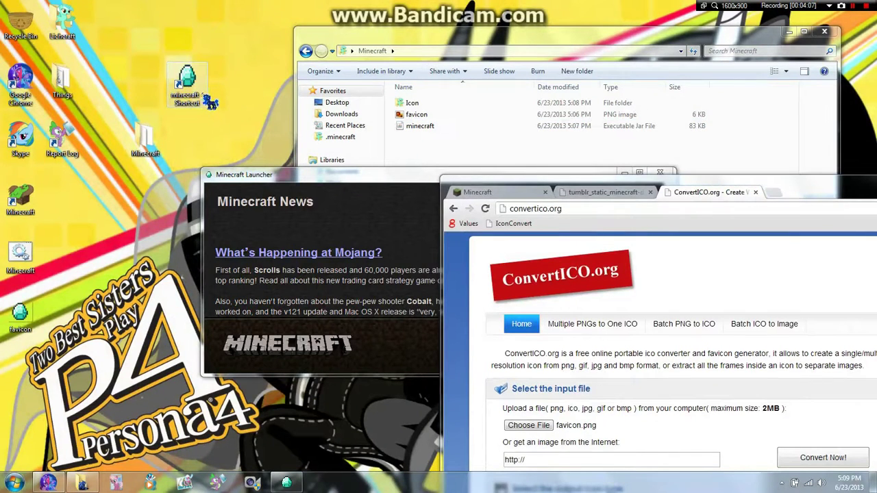